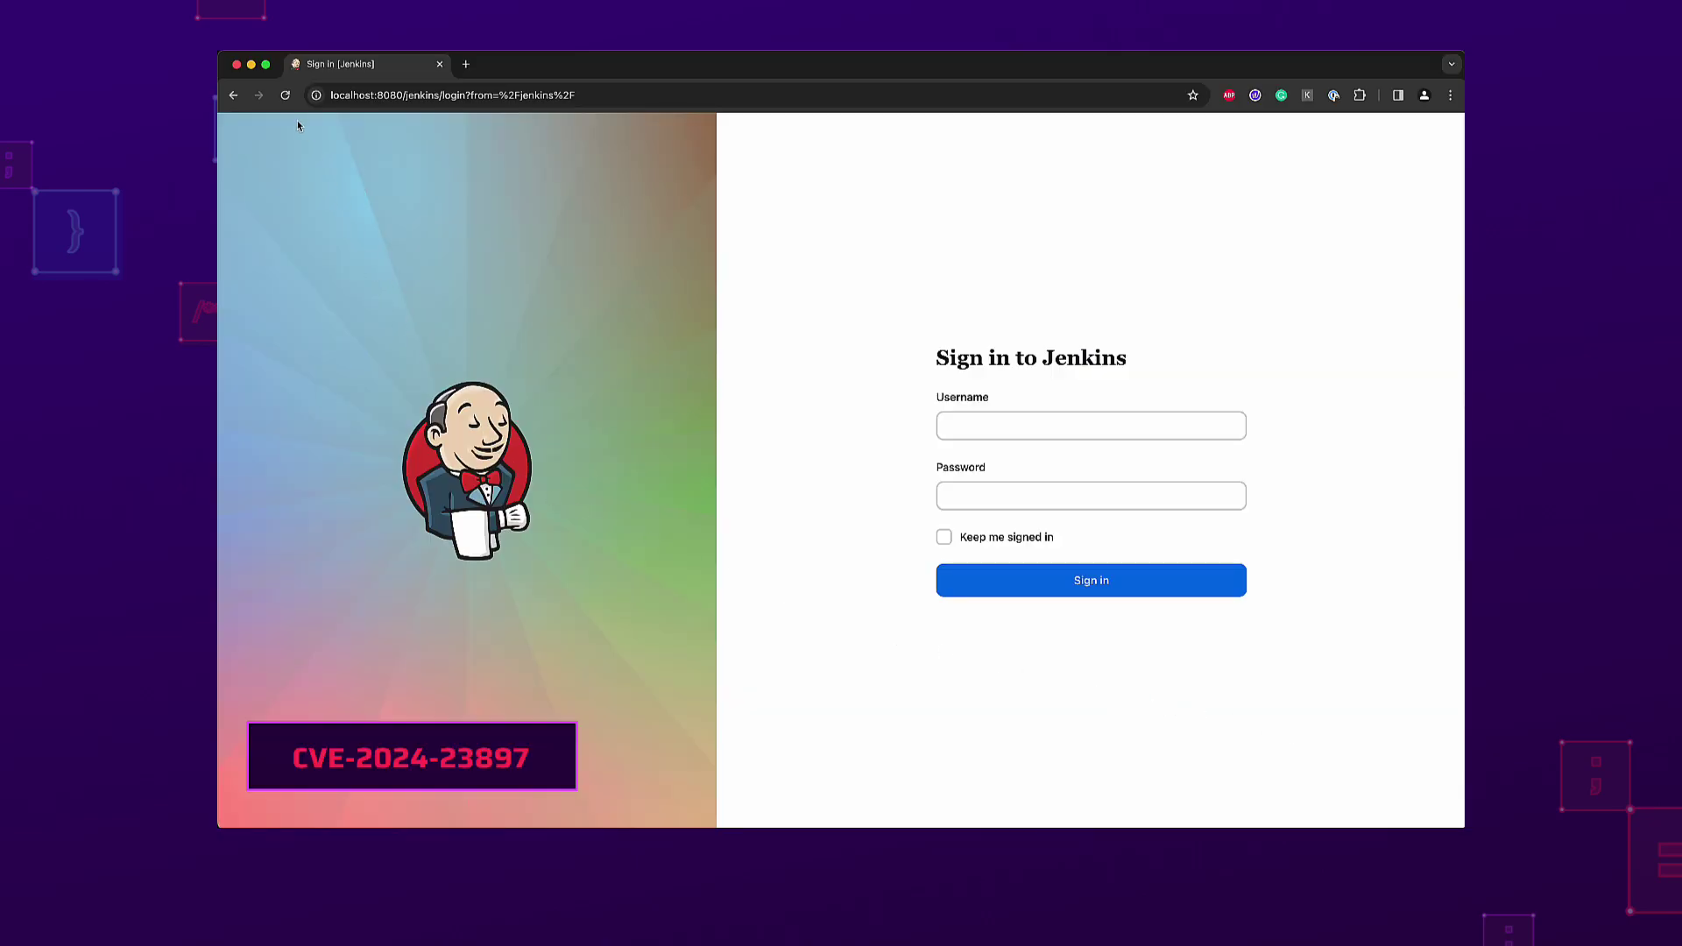
- Reload the Jenkins sign-in page in the browser, with demo_exp.py open alongside
{"action": "left_click", "coordinate": [284, 94]}
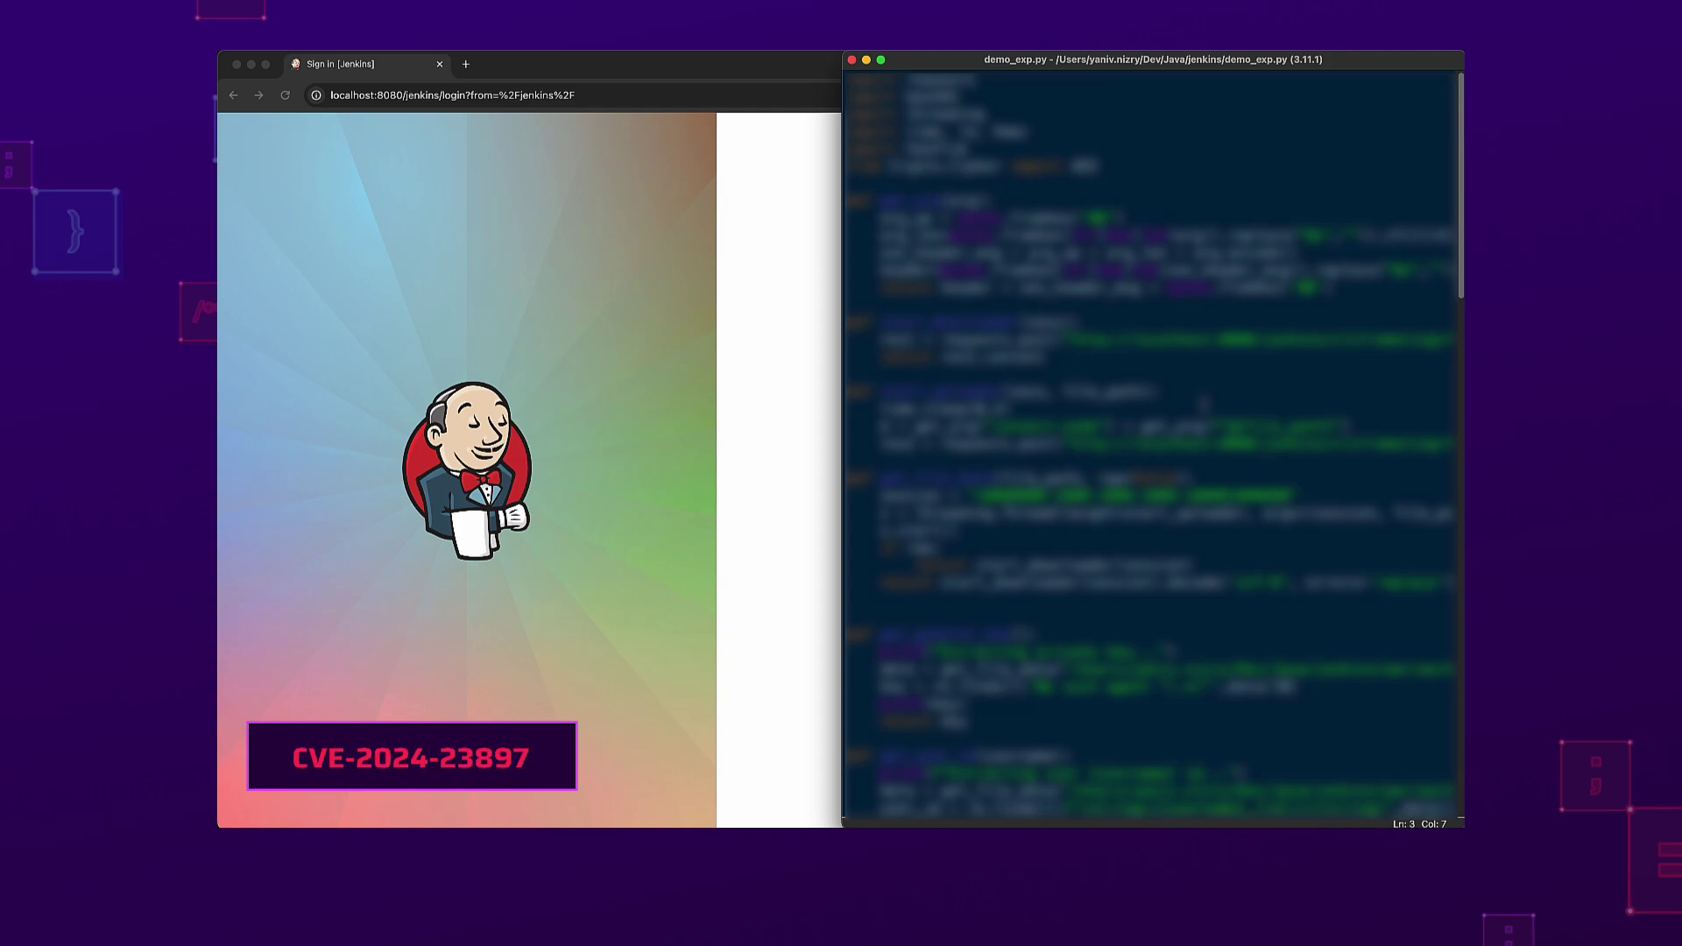
- Run demo_exp.py with F5 to read the server's private key and launch Calculator
{"action": "key", "text": "F5"}
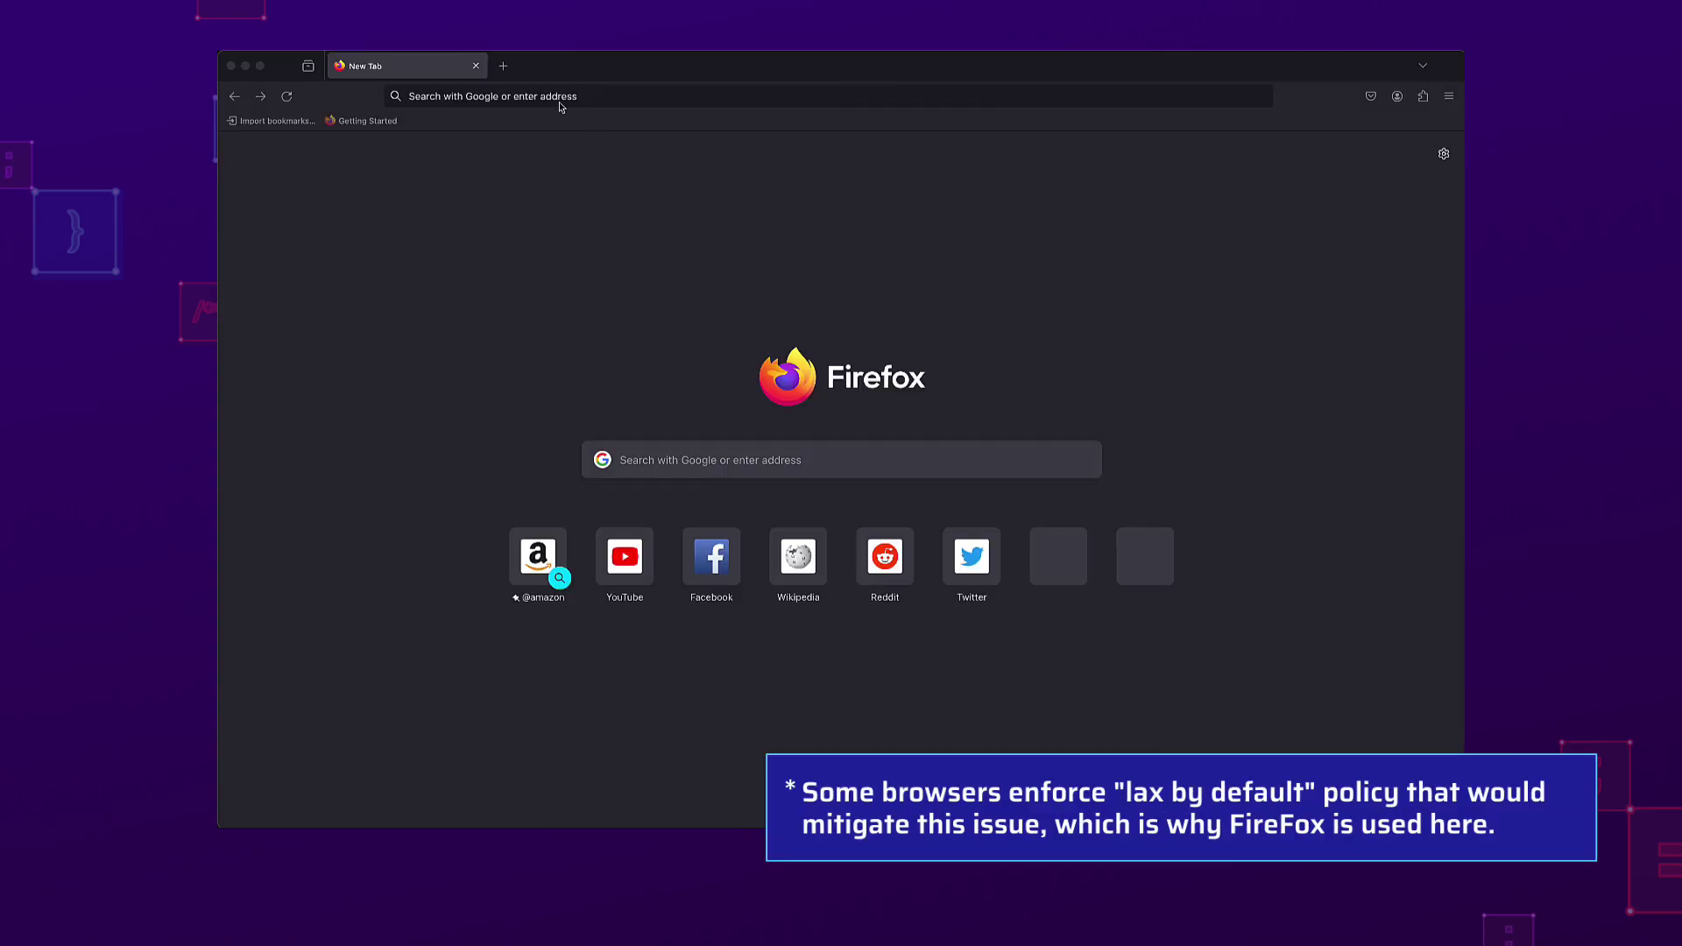
- Load the pasted Jenkins login URL, sign in as admin, and decline saving the password
{"action": "left_click", "coordinate": [553, 96]}
{"action": "type", "text": "http://localhost:8080/jenkins/login?from=%2Fjenkins%2F"}
{"action": "key", "text": "Return"}
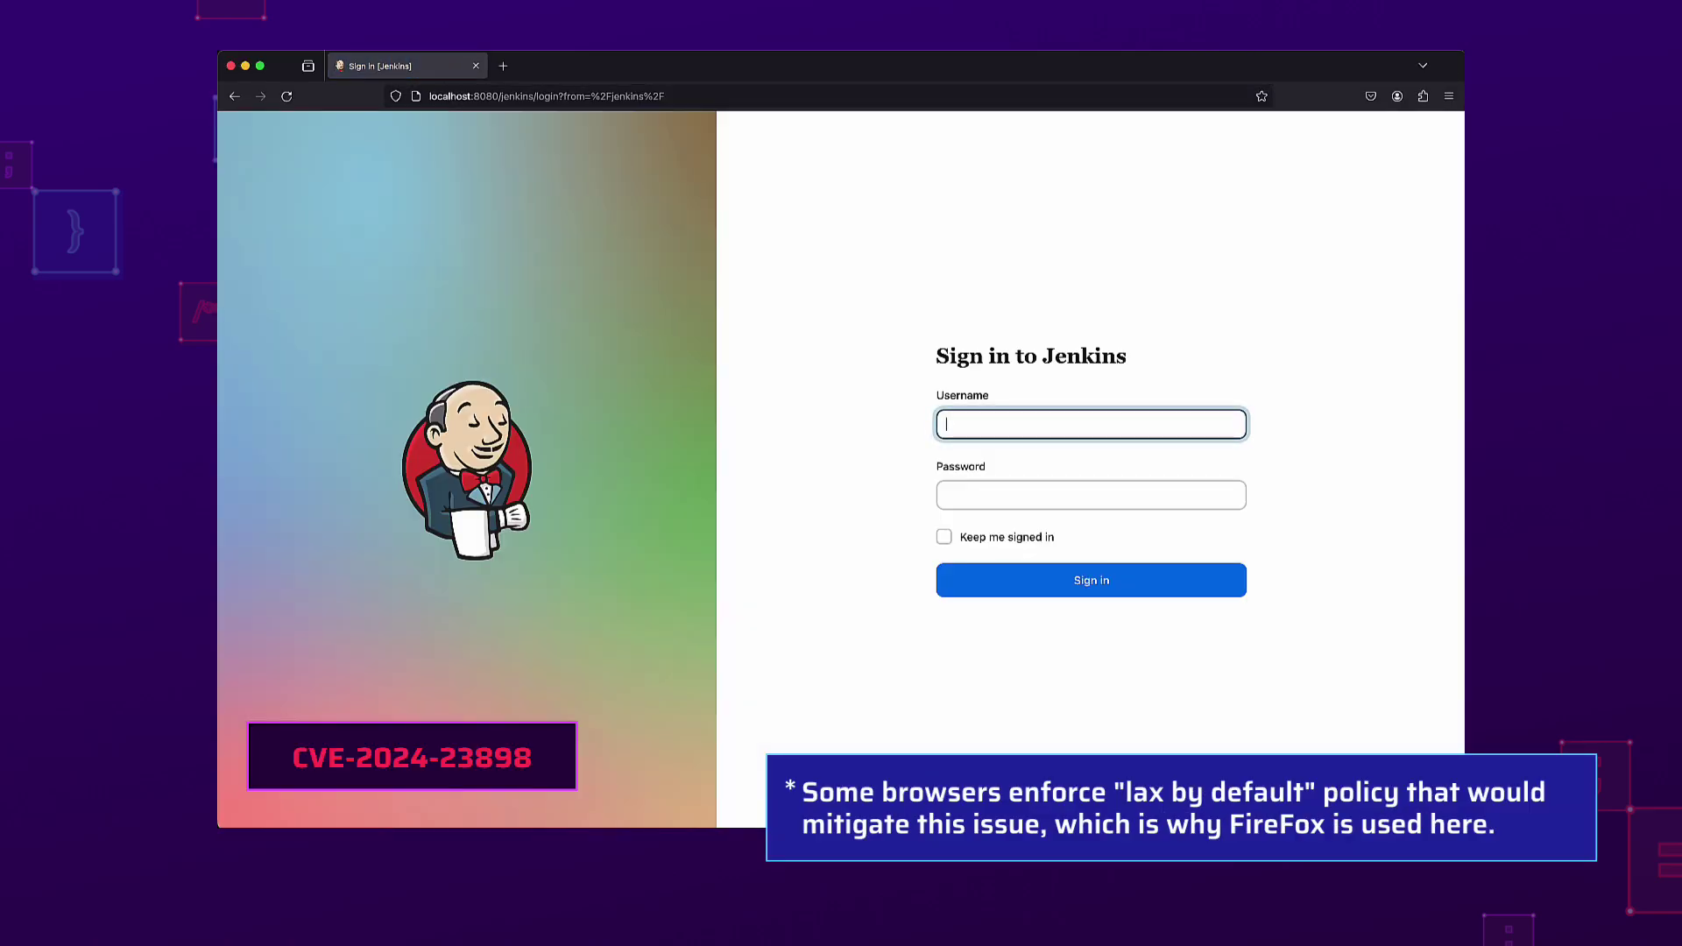
{"action": "type", "text": "admin"}
{"action": "key", "text": "Tab"}
{"action": "type", "text": "admin"}
{"action": "key", "text": "Return"}
{"action": "left_click", "coordinate": [836, 312]}
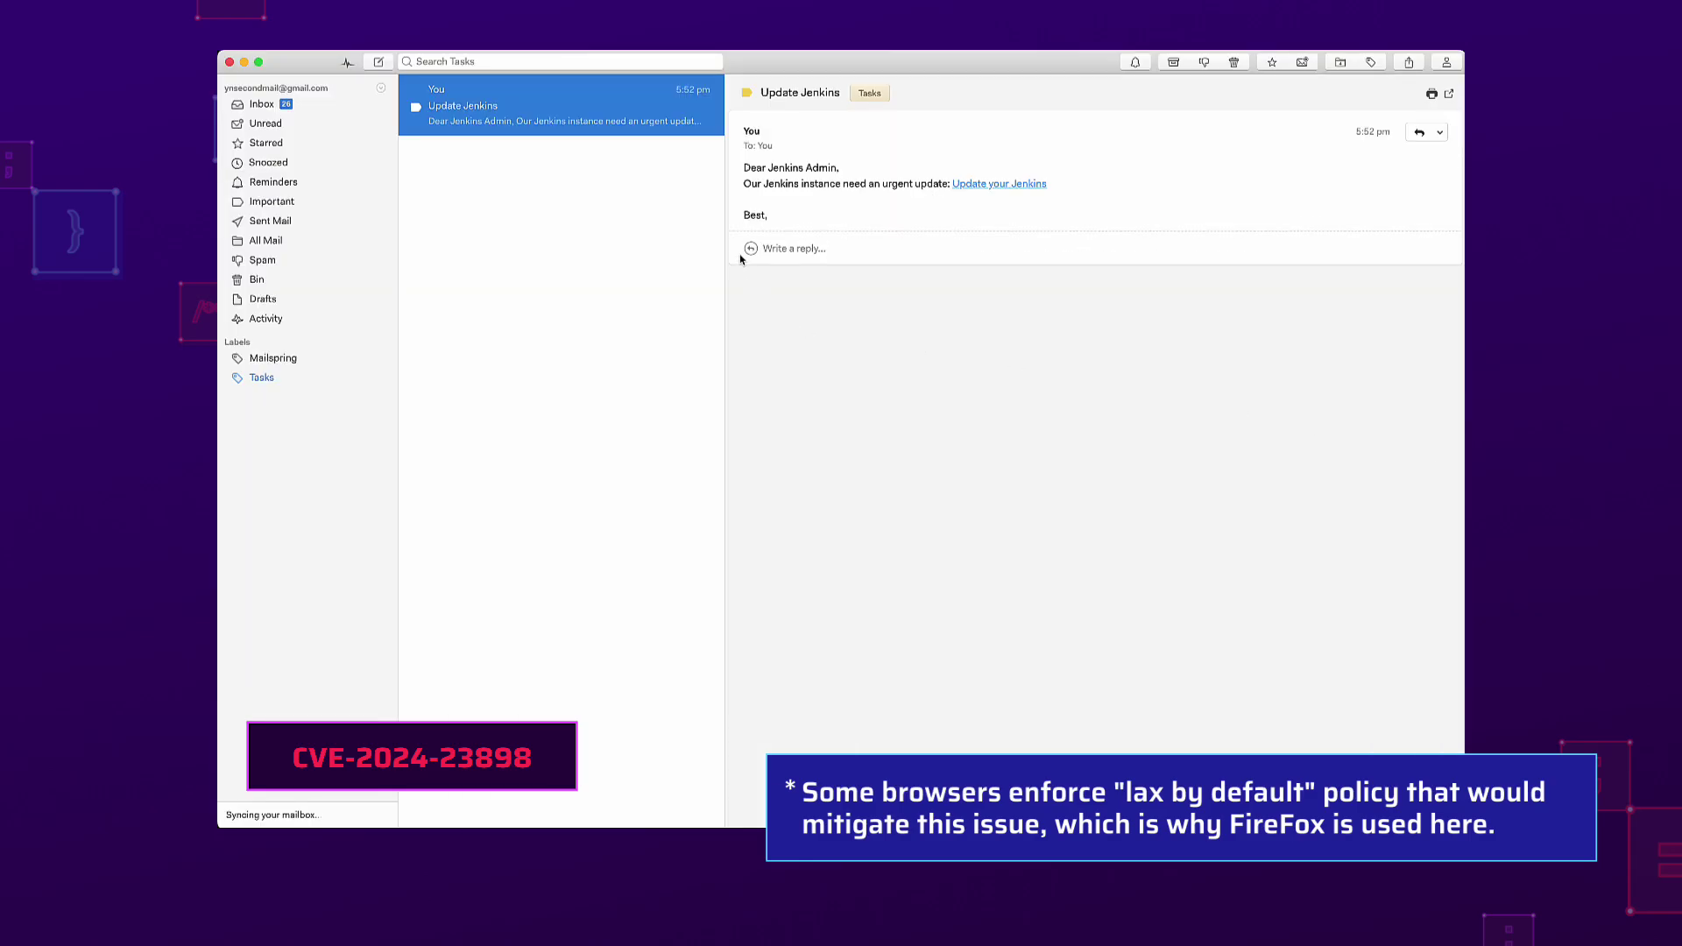
- Copy the email's 'Update your Jenkins' link address and open a new Firefox tab
{"action": "right_click", "coordinate": [985, 191]}
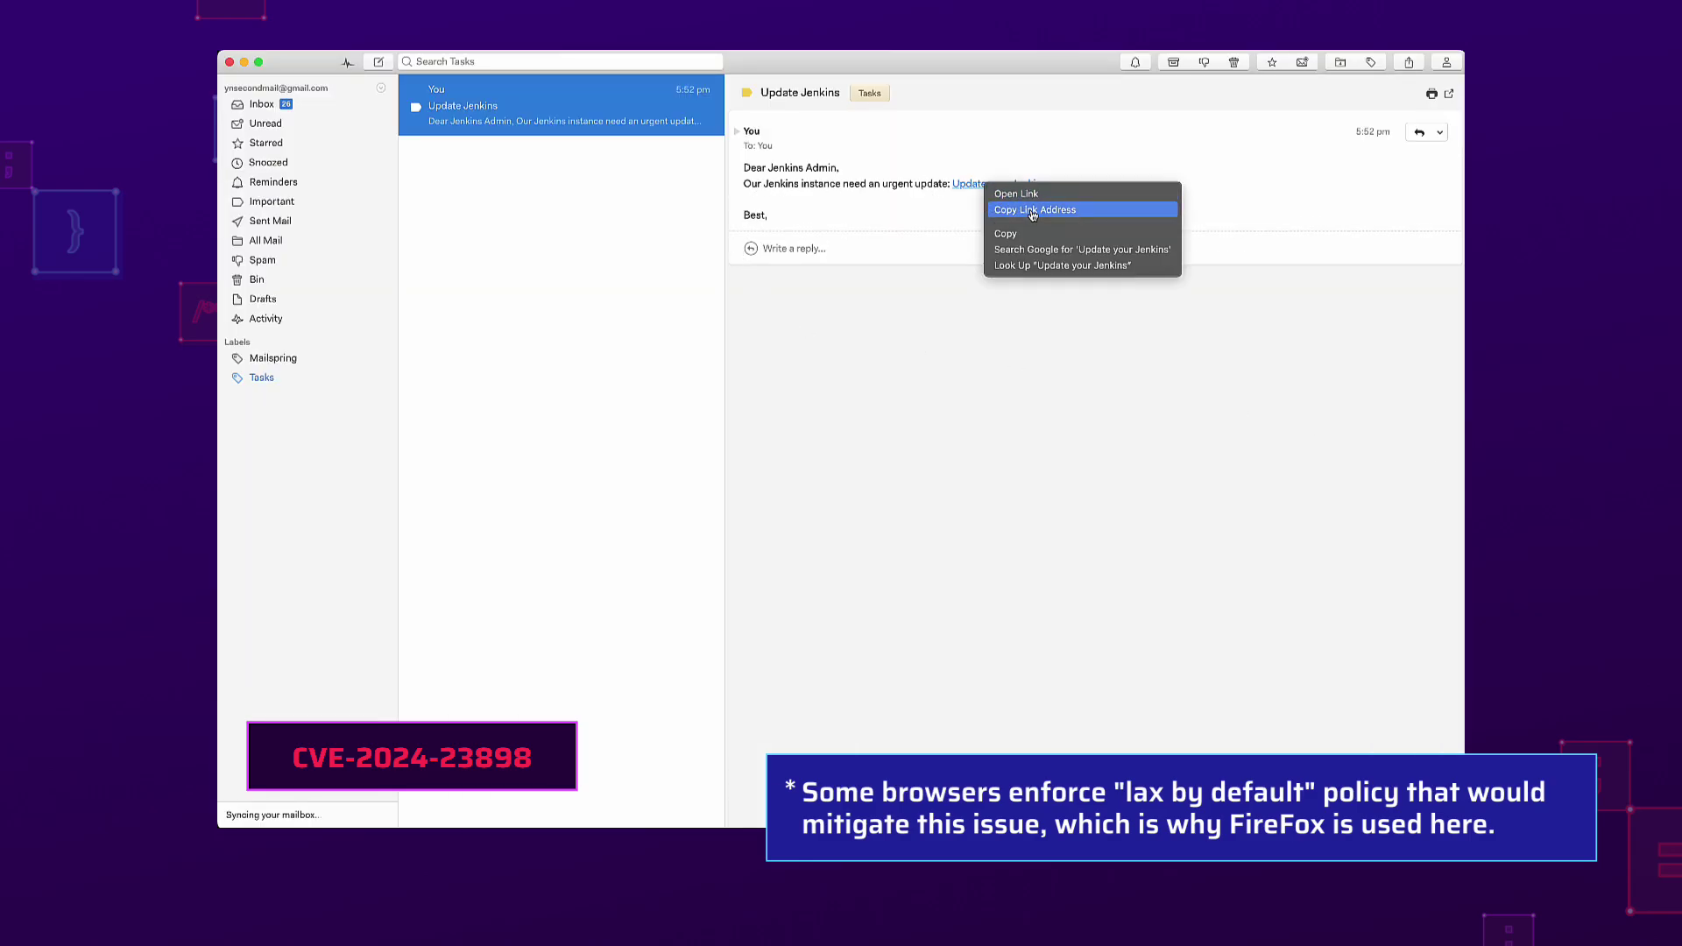
{"action": "left_click", "coordinate": [1012, 206]}
{"action": "left_click", "coordinate": [241, 66]}
{"action": "left_click", "coordinate": [503, 66]}
- Paste the malicious-website:9999/CSWSH_demo.html link into the new tab's address bar
{"action": "left_click", "coordinate": [535, 95]}
{"action": "type", "text": "http://malicious-website:9999/CSWSH_demo.html"}
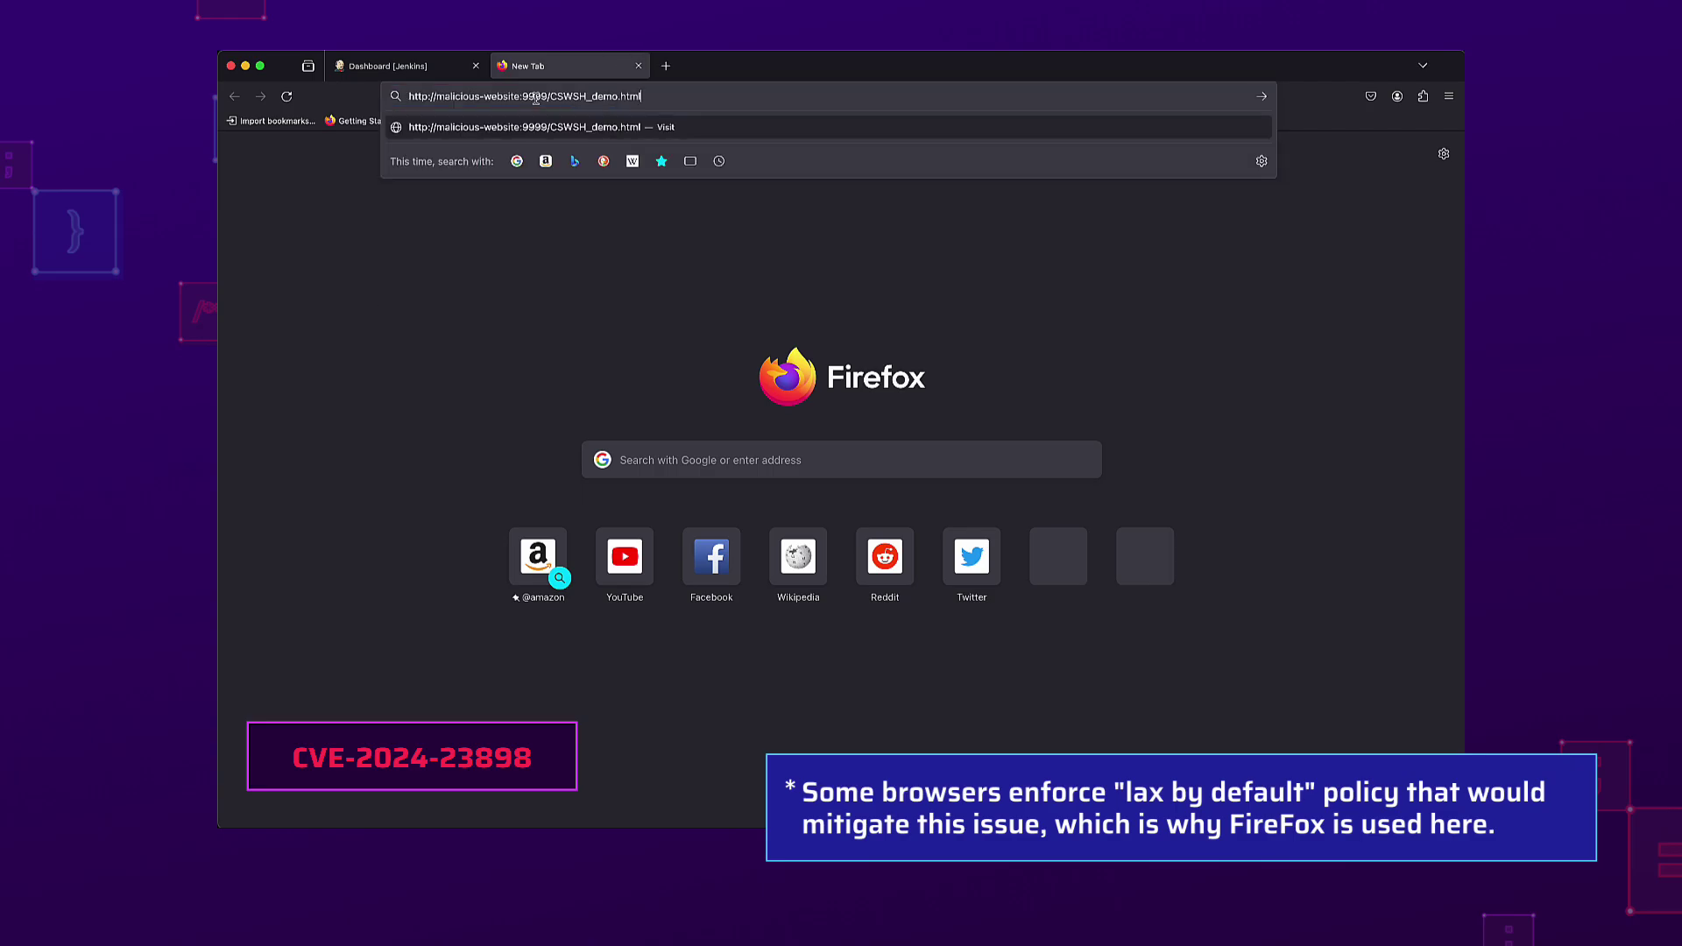